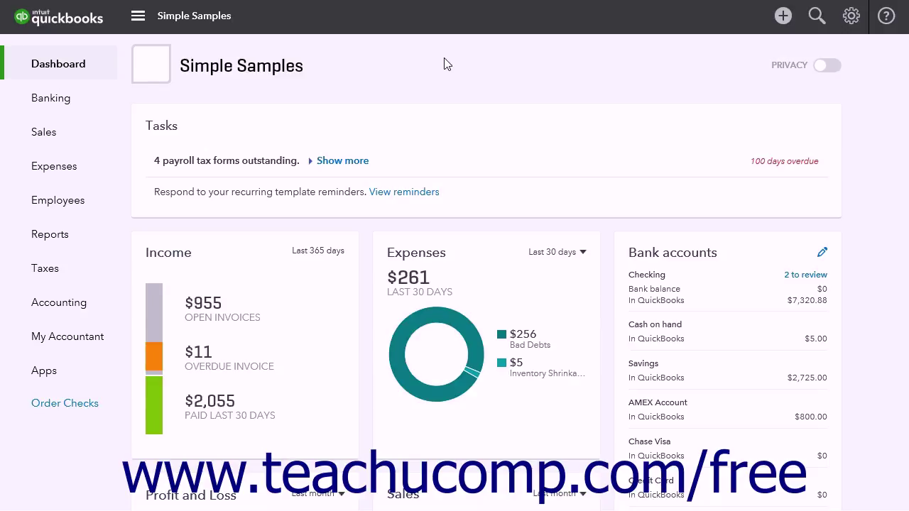
# - In Advanced settings, save Automation with Automatically apply credits left unchecked, then return to the dashboard
pyautogui.click(850, 16)
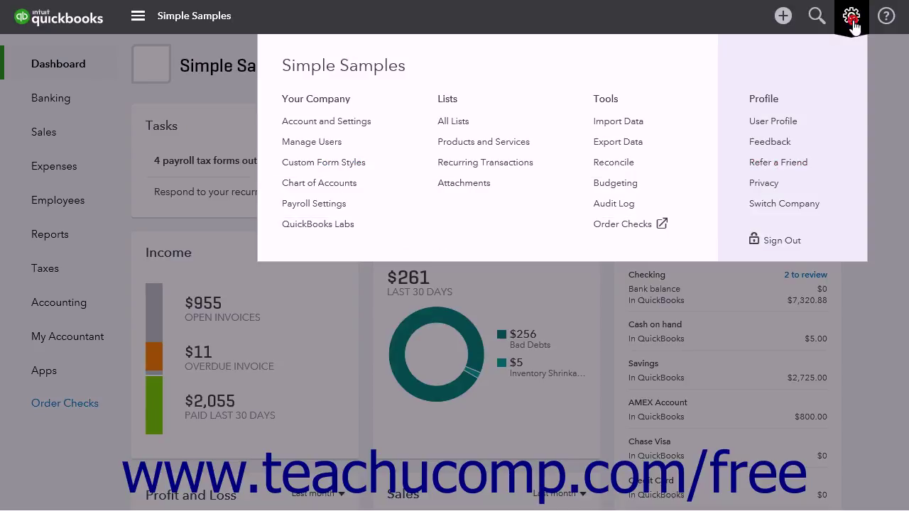
pyautogui.click(366, 123)
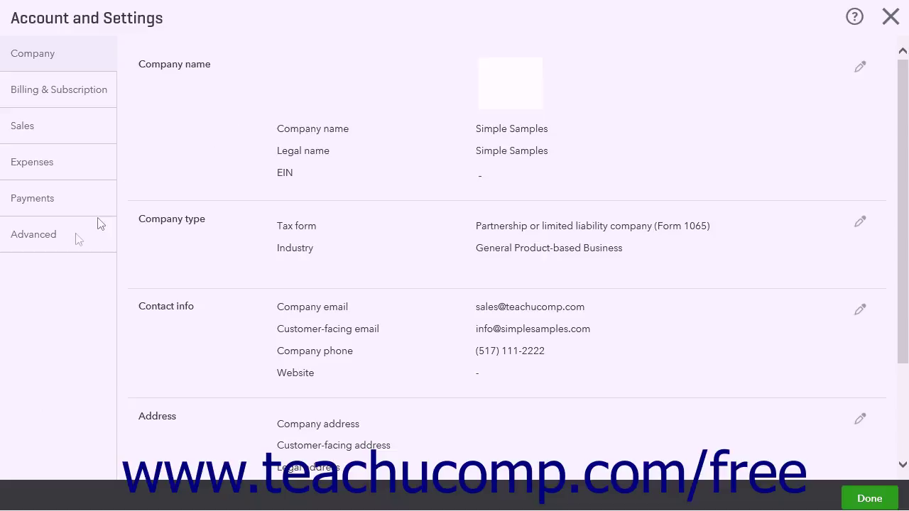
pyautogui.click(77, 240)
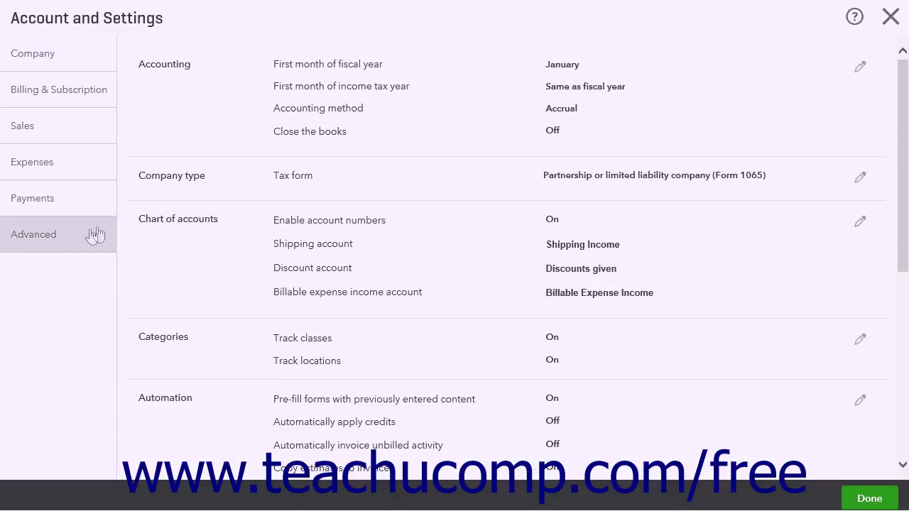
pyautogui.click(225, 416)
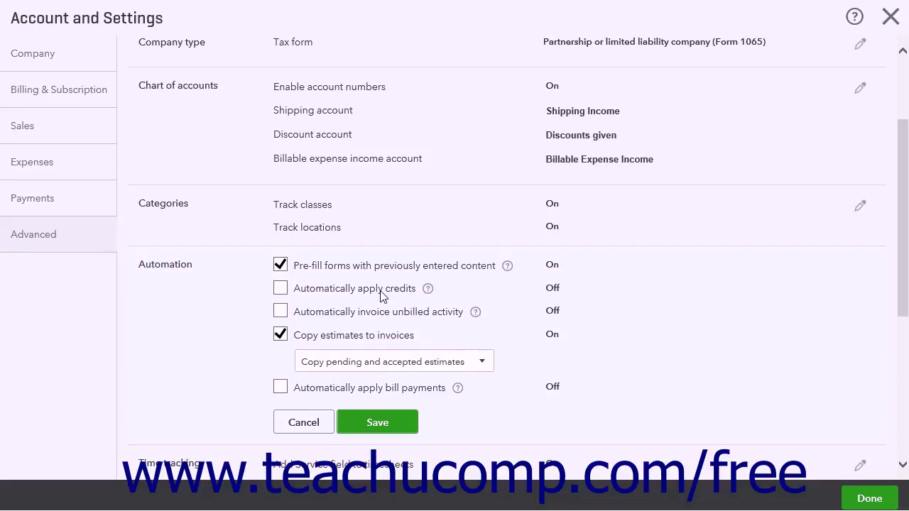
pyautogui.click(280, 291)
pyautogui.click(280, 288)
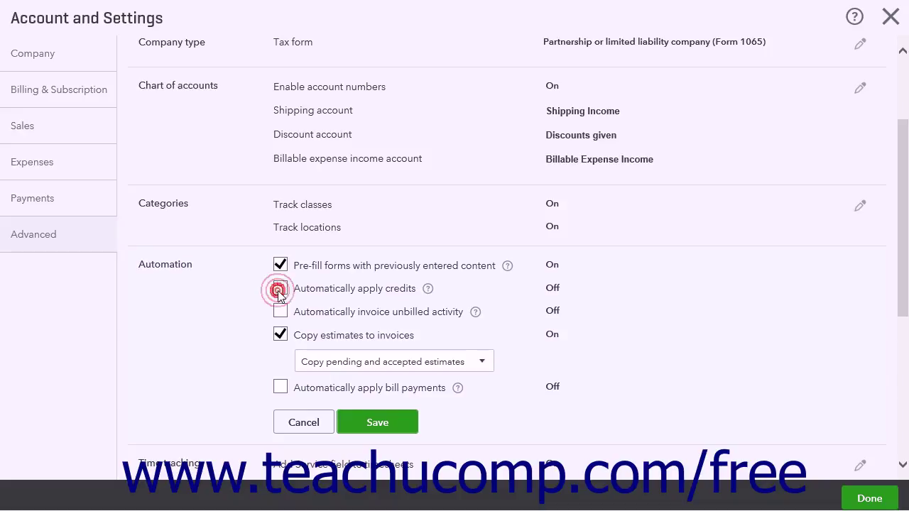
pyautogui.click(368, 423)
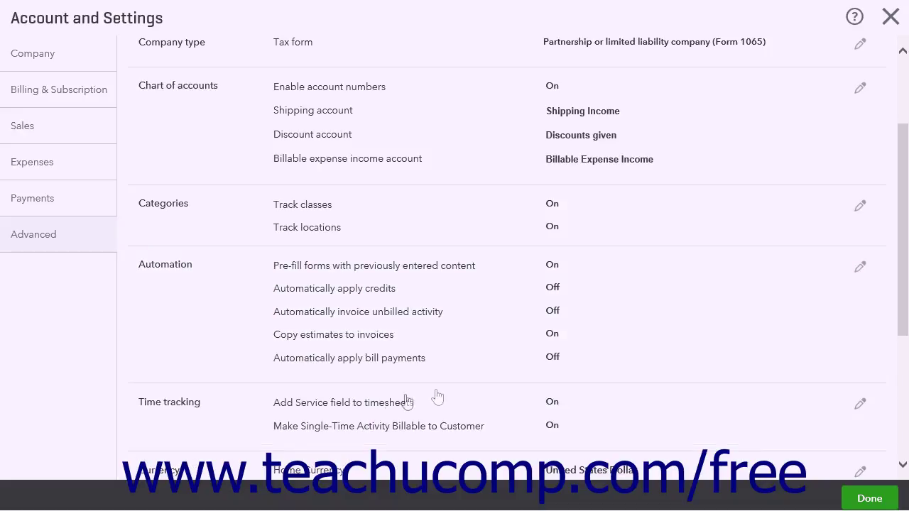
pyautogui.click(867, 498)
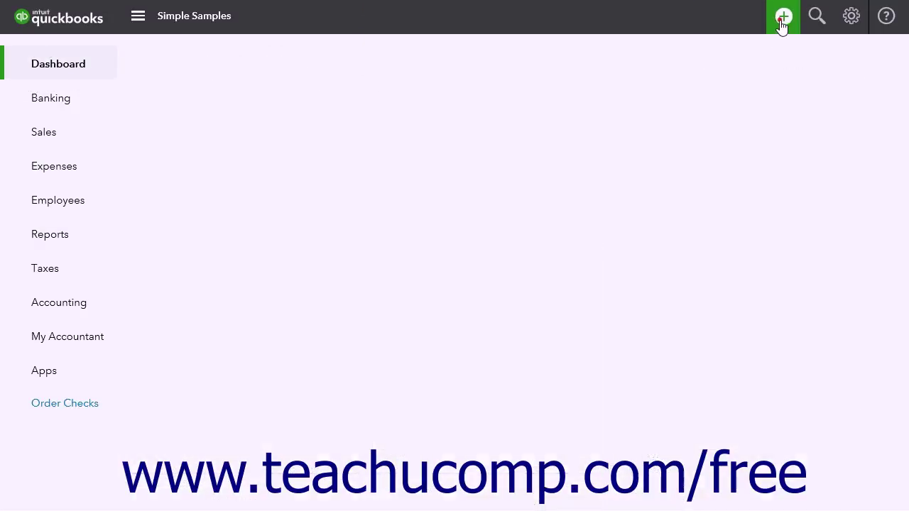
# - Create a new credit memo for customer Sal's Auto Shop and begin its first line item
pyautogui.click(782, 17)
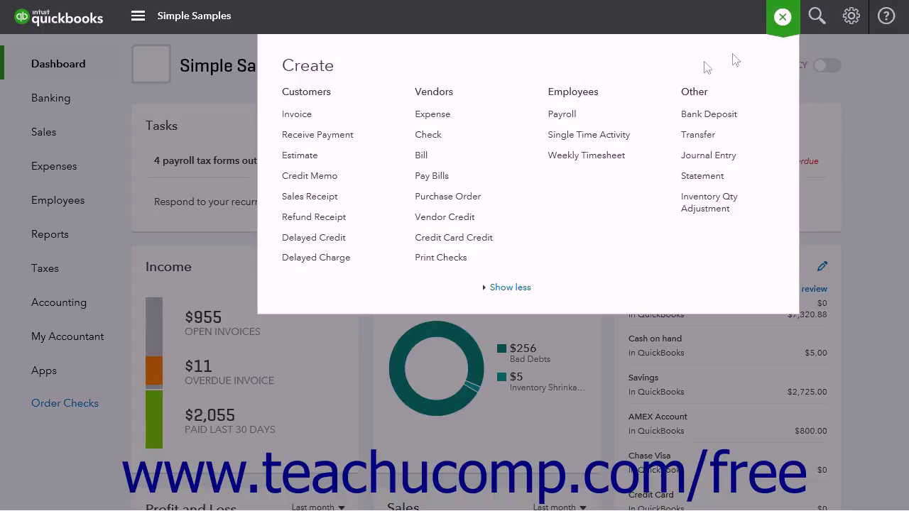
pyautogui.click(316, 181)
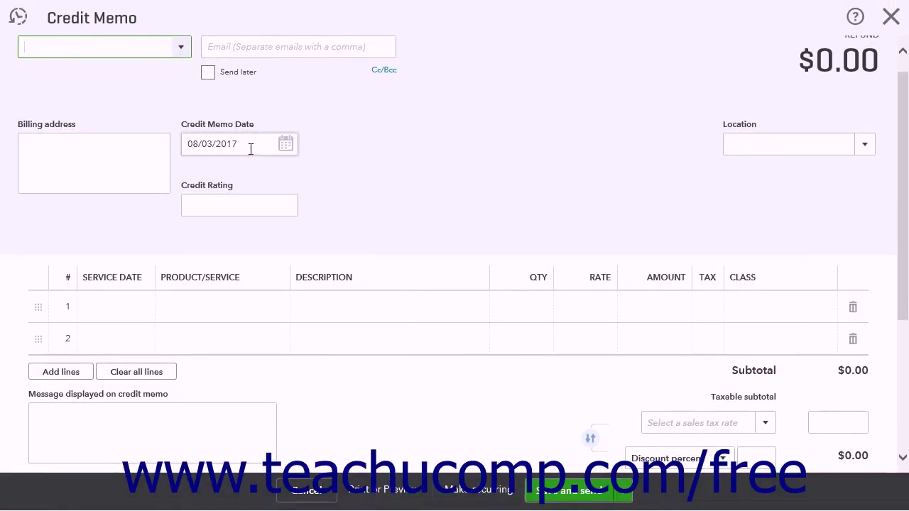
pyautogui.click(182, 50)
pyautogui.scroll(-3, 179, 128)
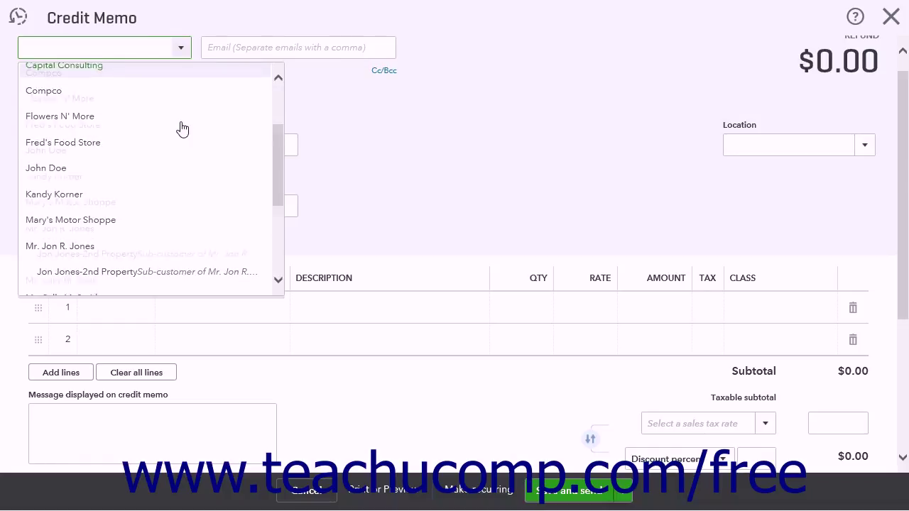
pyautogui.click(126, 255)
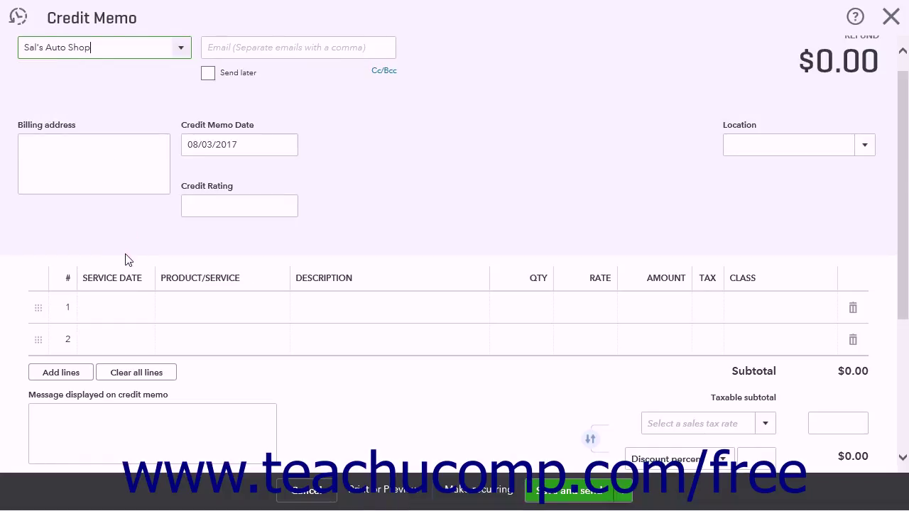
pyautogui.click(212, 308)
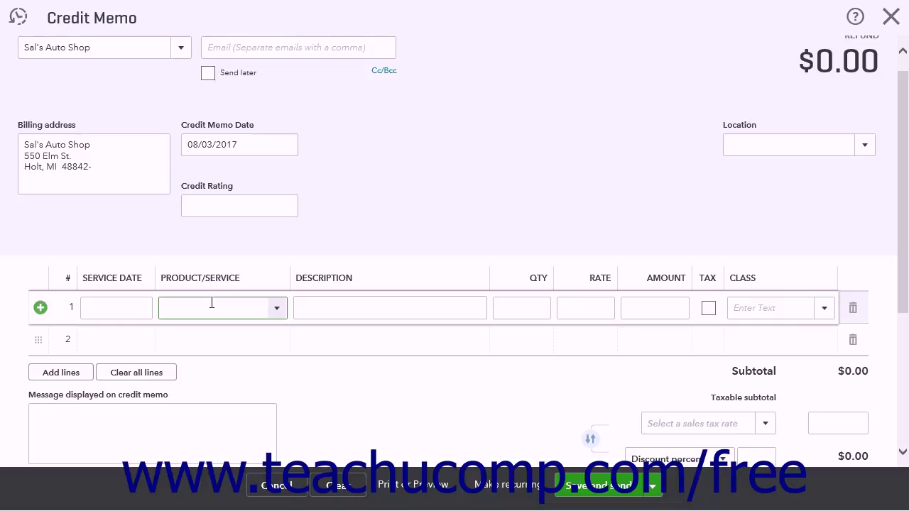
pyautogui.click(276, 308)
pyautogui.click(234, 79)
pyautogui.click(560, 280)
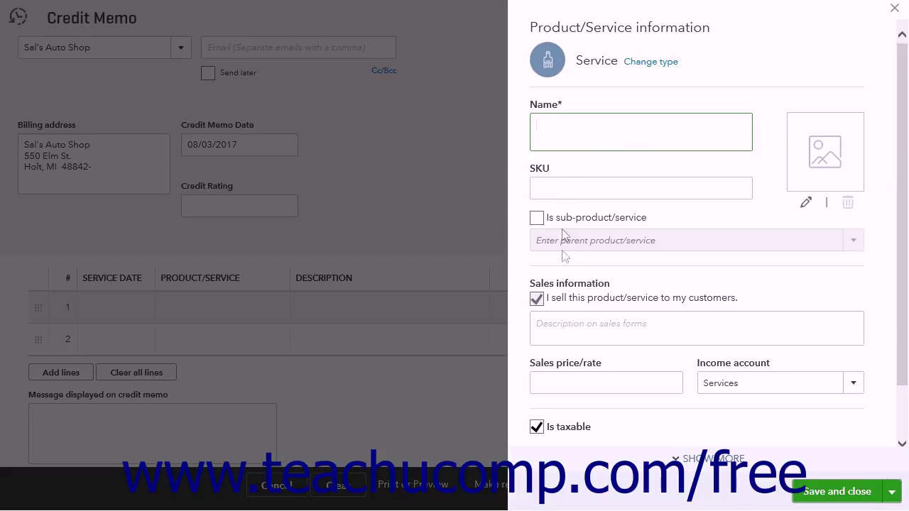
pyautogui.click(556, 128)
pyautogui.click(715, 367)
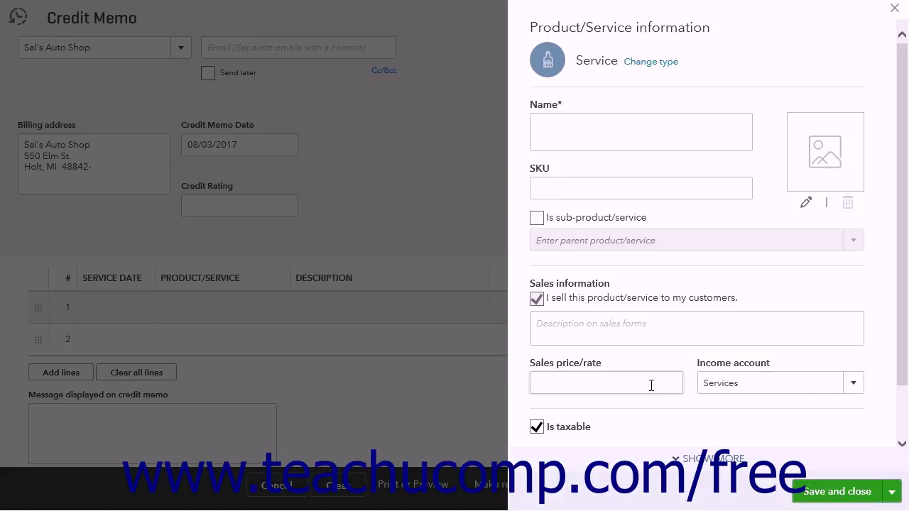
pyautogui.click(546, 425)
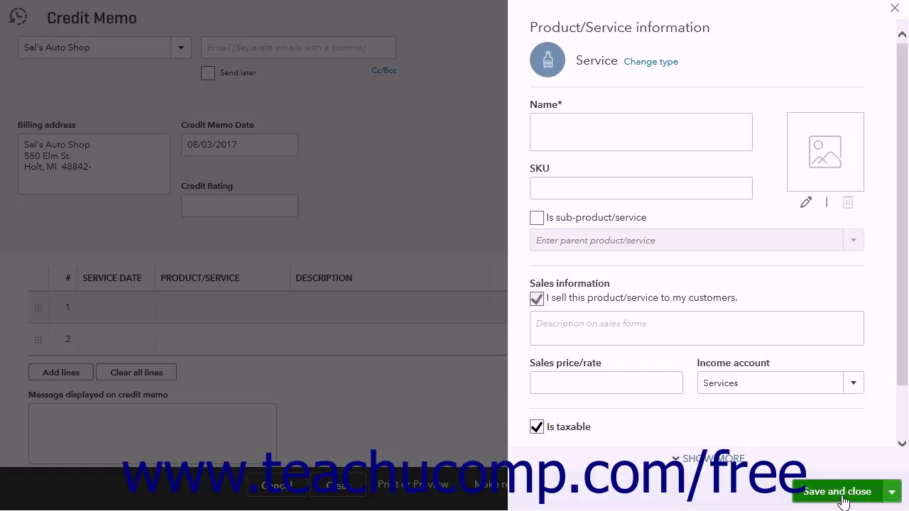
pyautogui.click(894, 8)
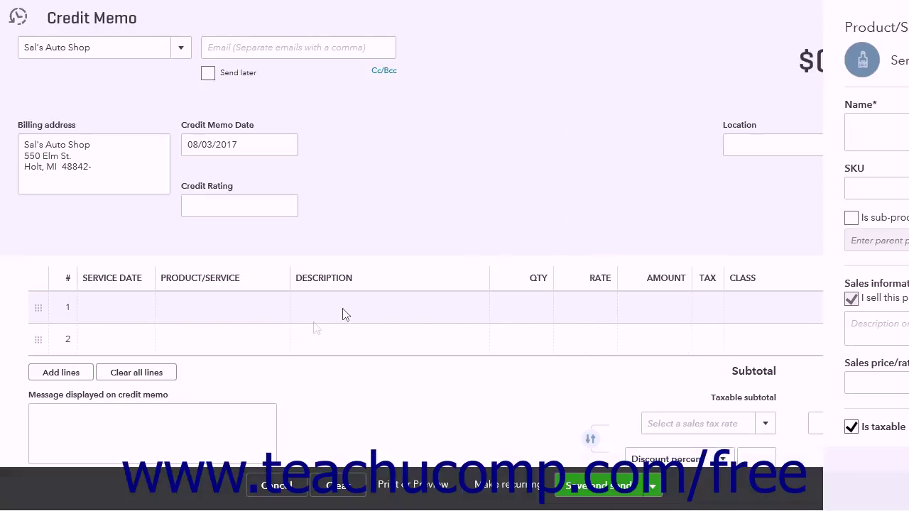
pyautogui.click(239, 309)
# - Put Edging on line 1 of the credit memo with amount 10.00
pyautogui.click(277, 307)
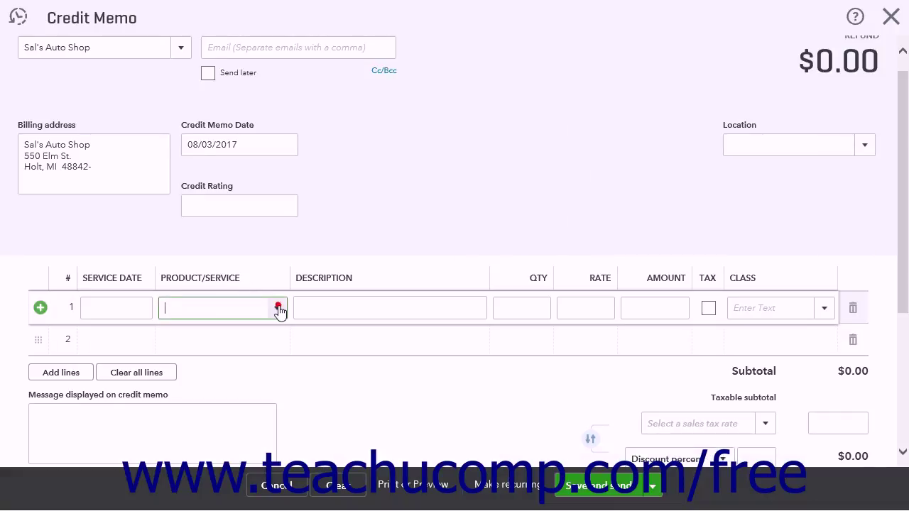
pyautogui.scroll(-3, 281, 211)
pyautogui.click(282, 208)
pyautogui.click(647, 302)
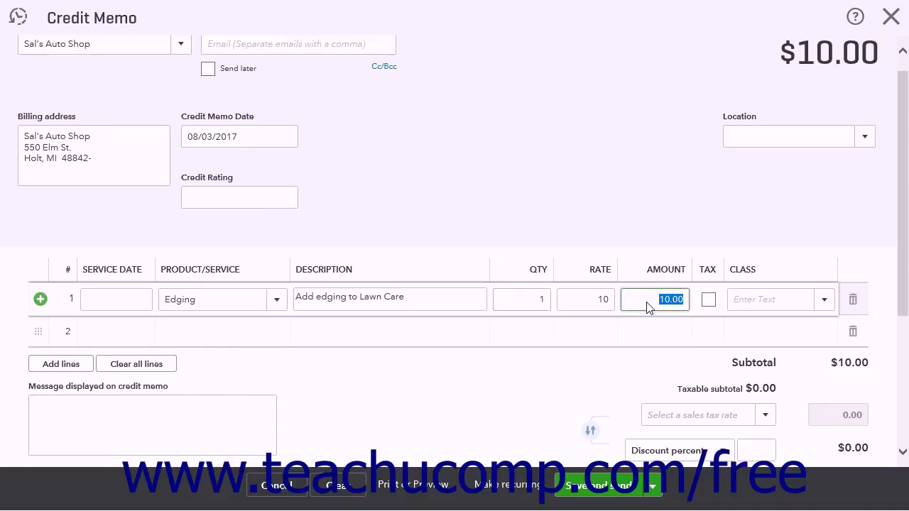
pyautogui.click(725, 367)
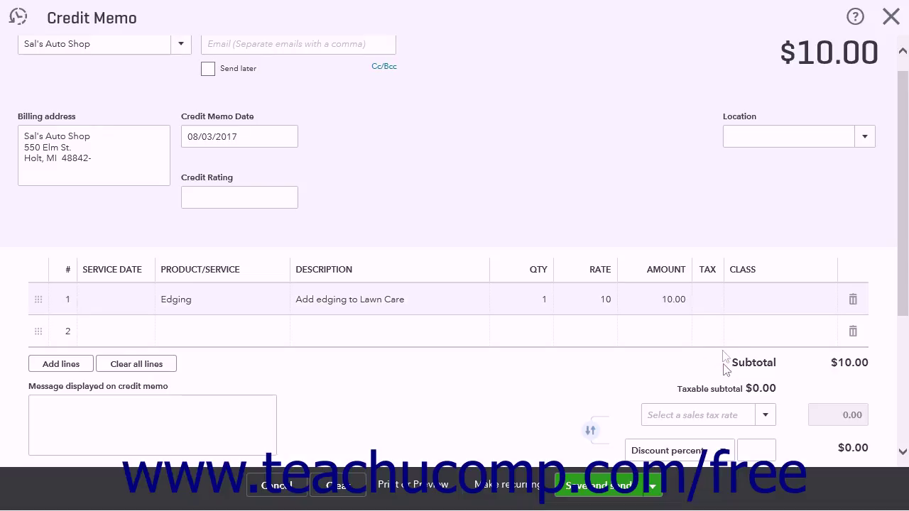
# - Save and close the credit memo
pyautogui.click(754, 62)
pyautogui.click(651, 485)
pyautogui.click(636, 460)
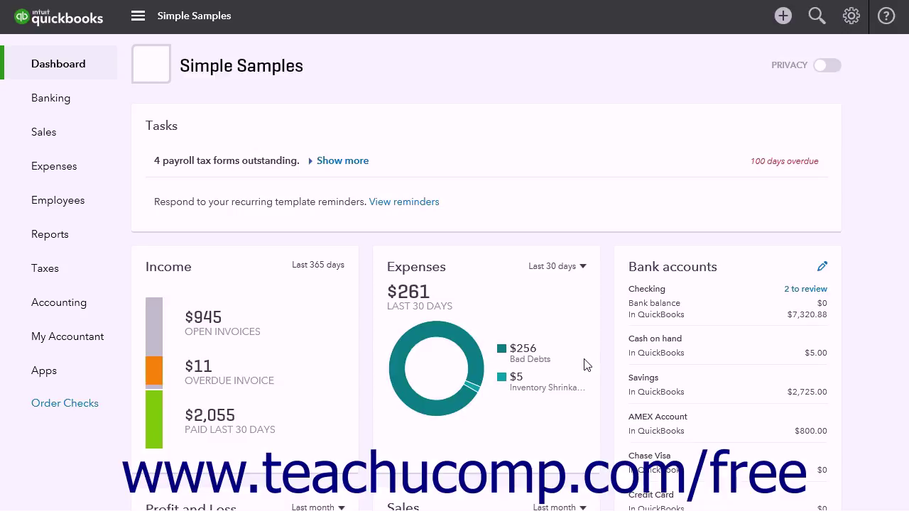
# - Start a refund receipt for the sample customer, paid by Check and refunded from Checking
pyautogui.click(781, 15)
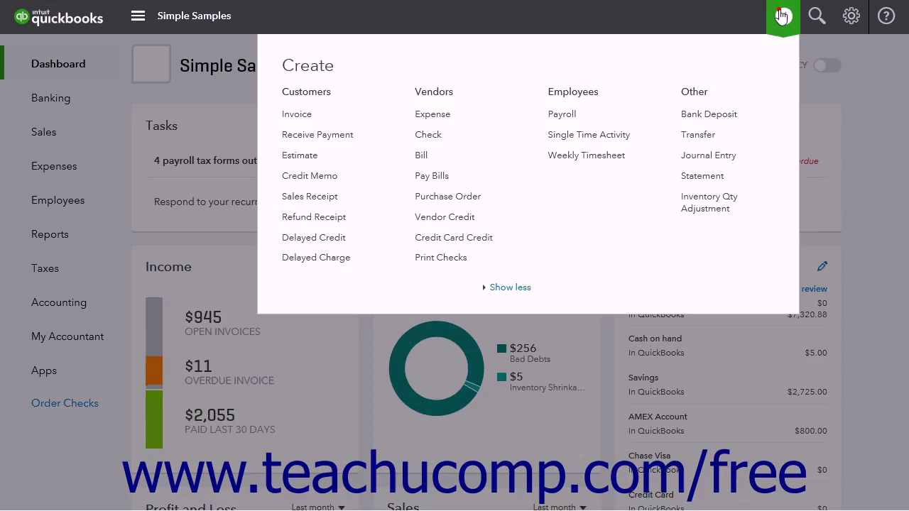
pyautogui.click(341, 221)
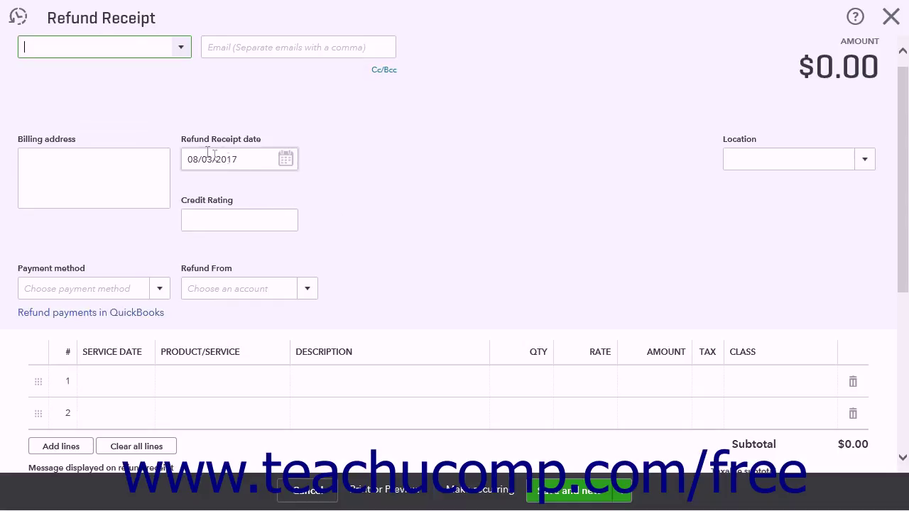
pyautogui.click(181, 46)
pyautogui.click(108, 238)
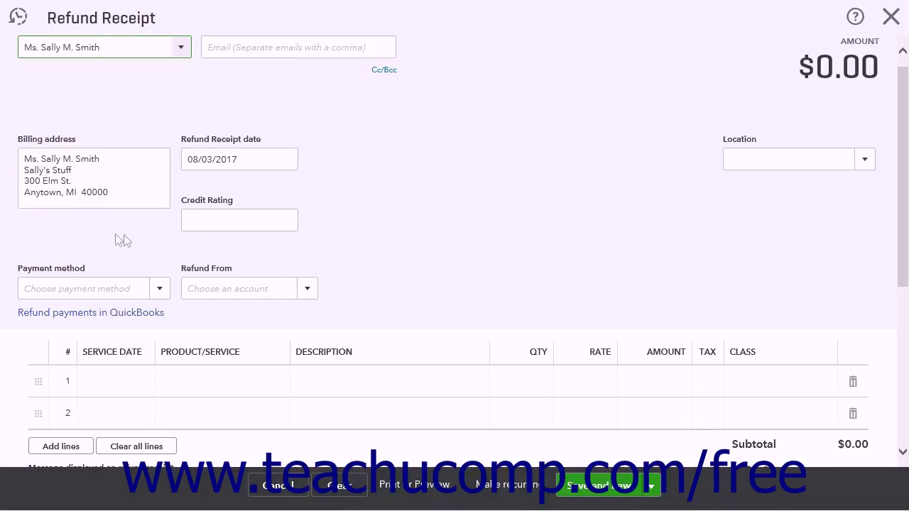
pyautogui.click(156, 286)
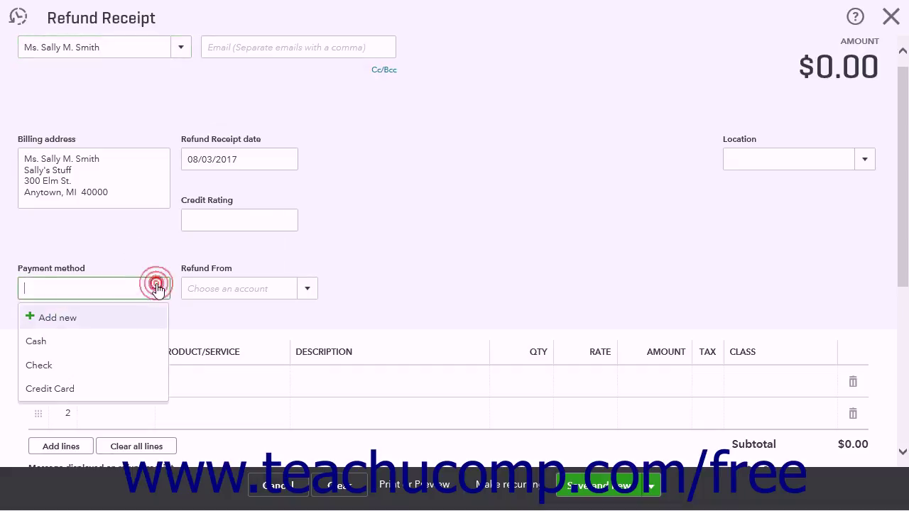
pyautogui.click(124, 363)
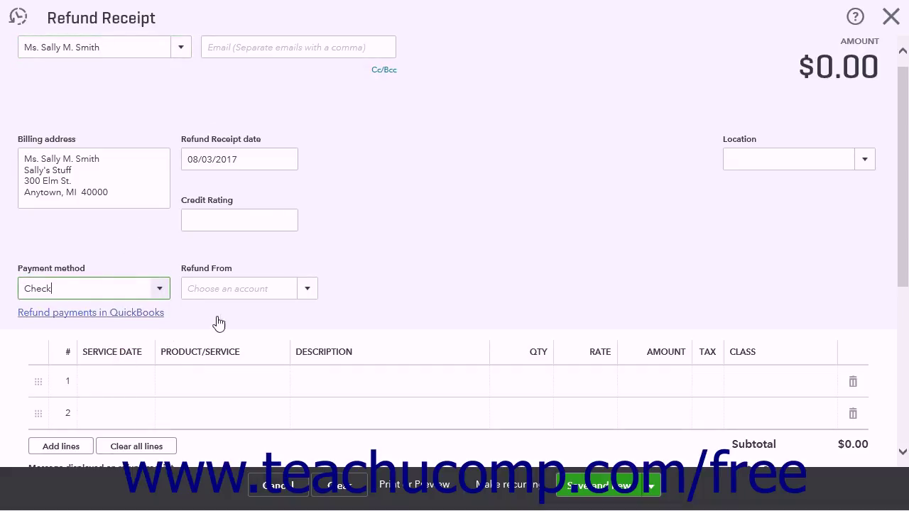
pyautogui.click(308, 291)
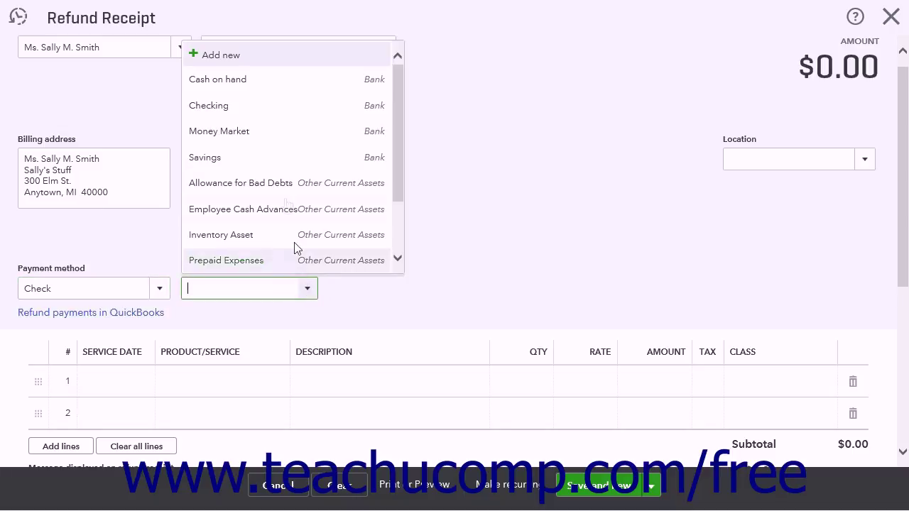
pyautogui.click(255, 109)
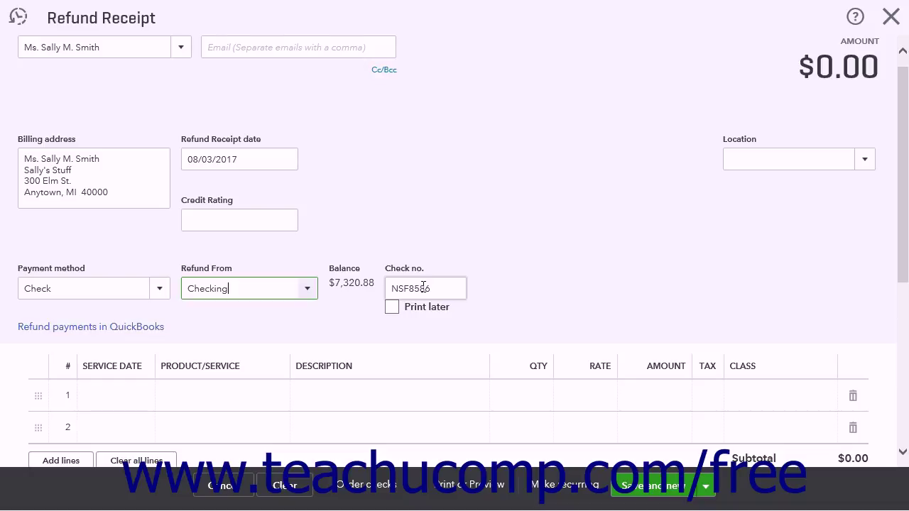
# - Set the refund check to Print later so its number reads To print
pyautogui.click(393, 307)
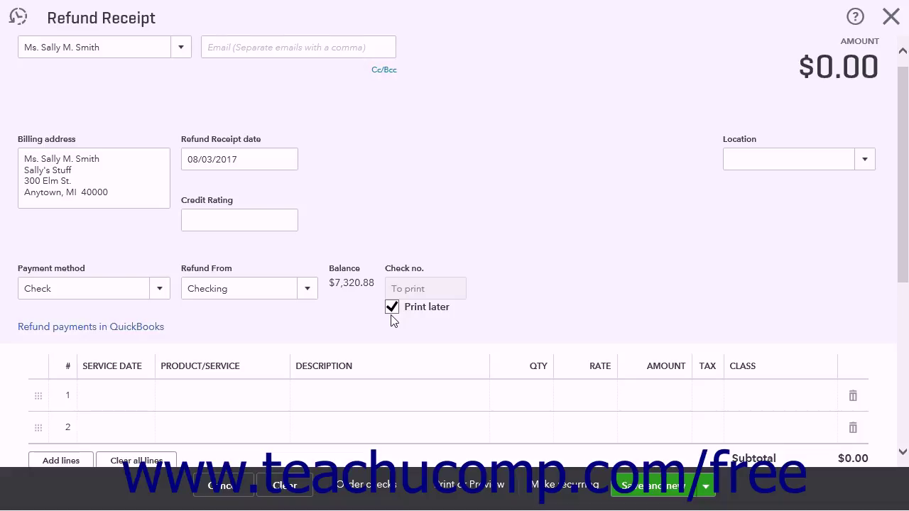
pyautogui.click(475, 485)
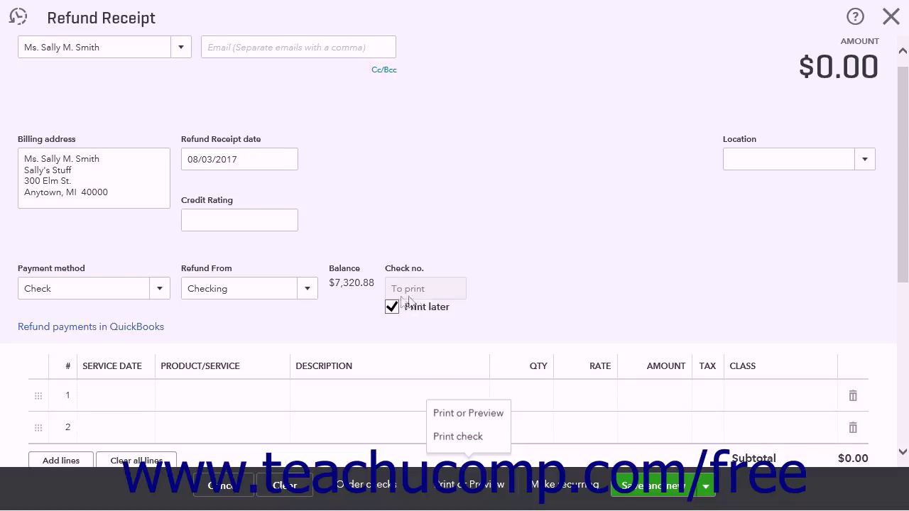
pyautogui.click(222, 398)
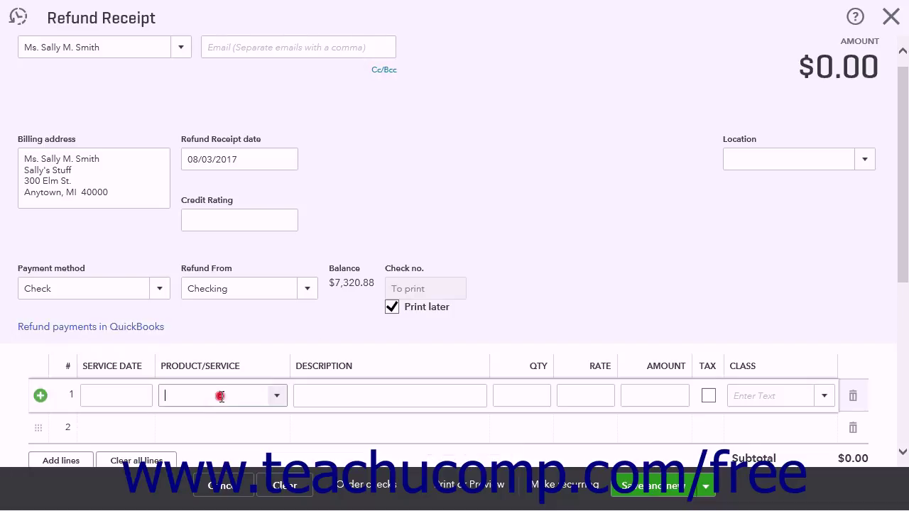
# - Add a taxable Hand pruning shears line at 7.50, totalling $7.95, and choose Save and close
pyautogui.click(279, 399)
pyautogui.click(290, 292)
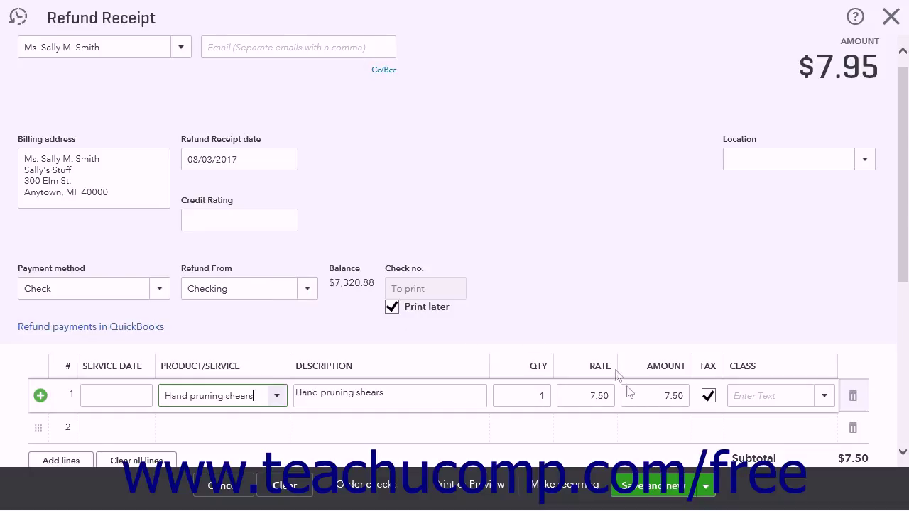
pyautogui.click(640, 396)
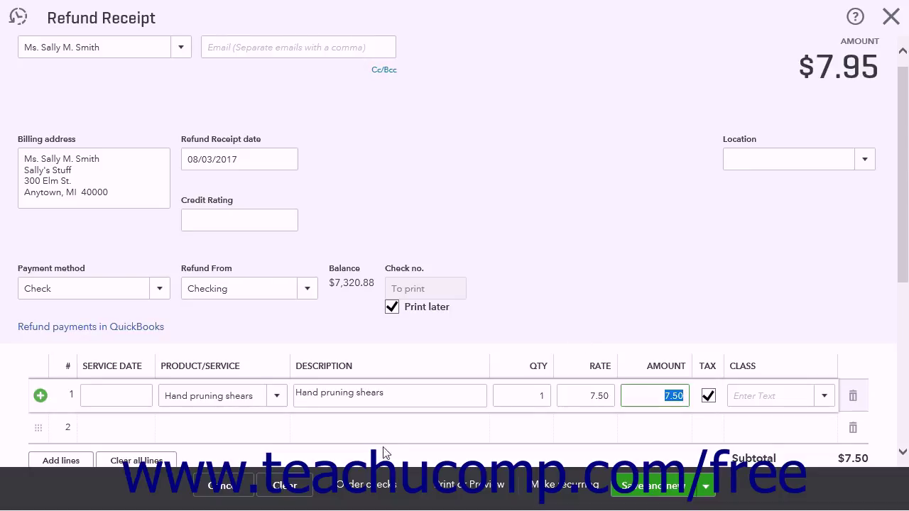
pyautogui.click(459, 488)
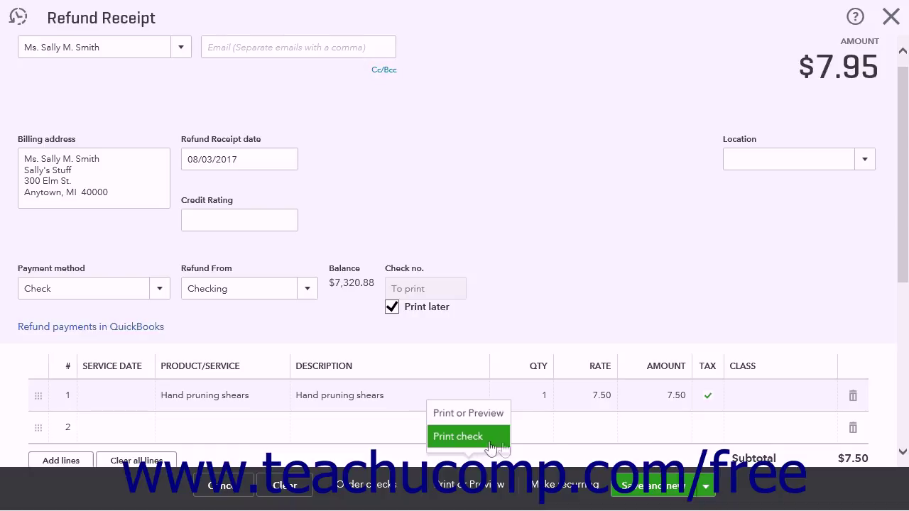
pyautogui.click(705, 485)
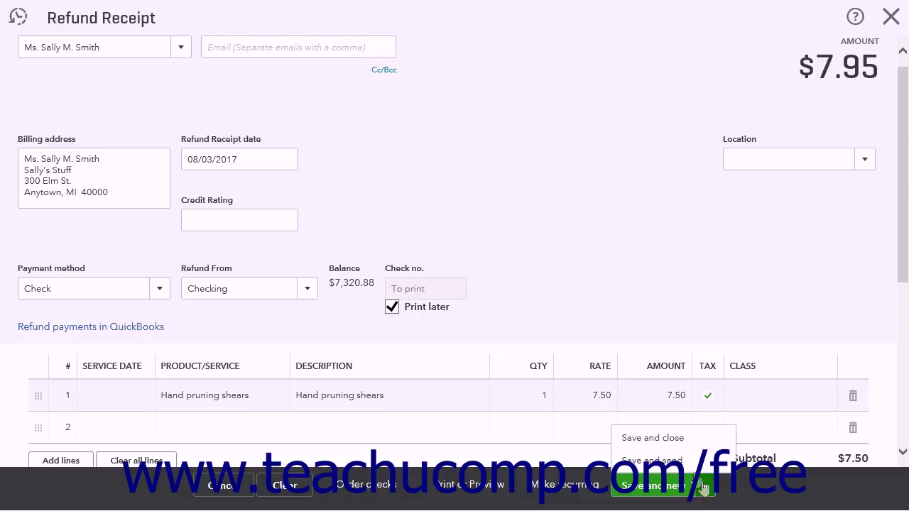
pyautogui.click(686, 441)
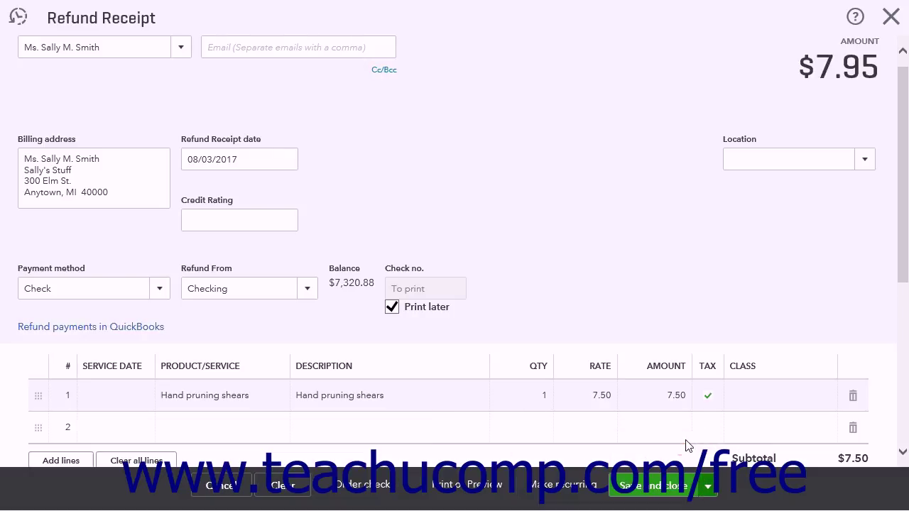